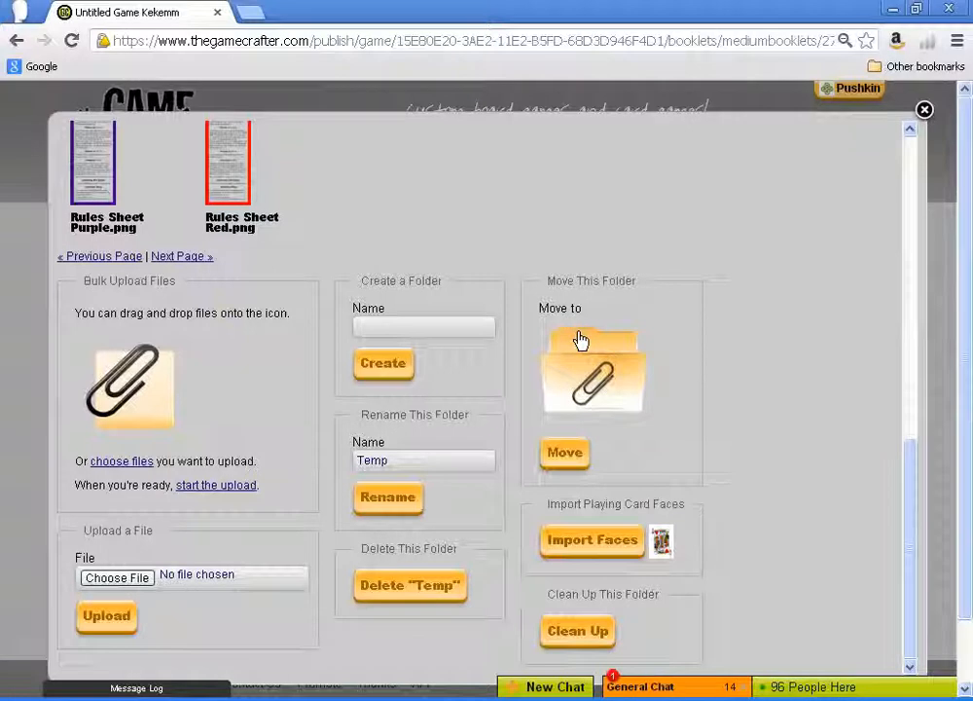
Choose Root as the destination for the Temp folder and move the folder there
left_click(580, 339)
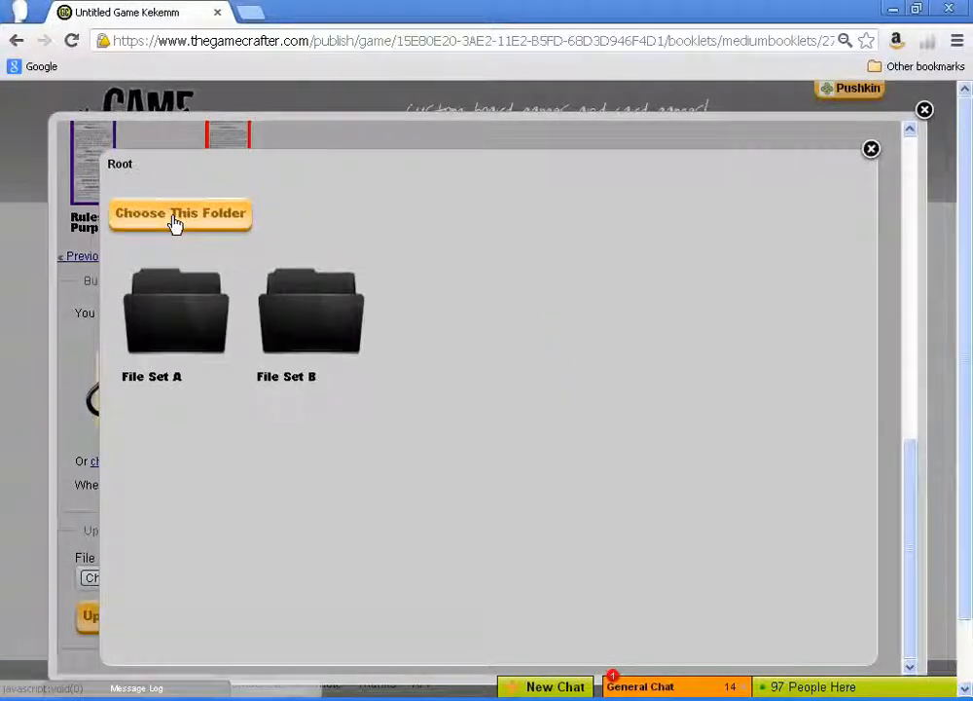
left_click(234, 230)
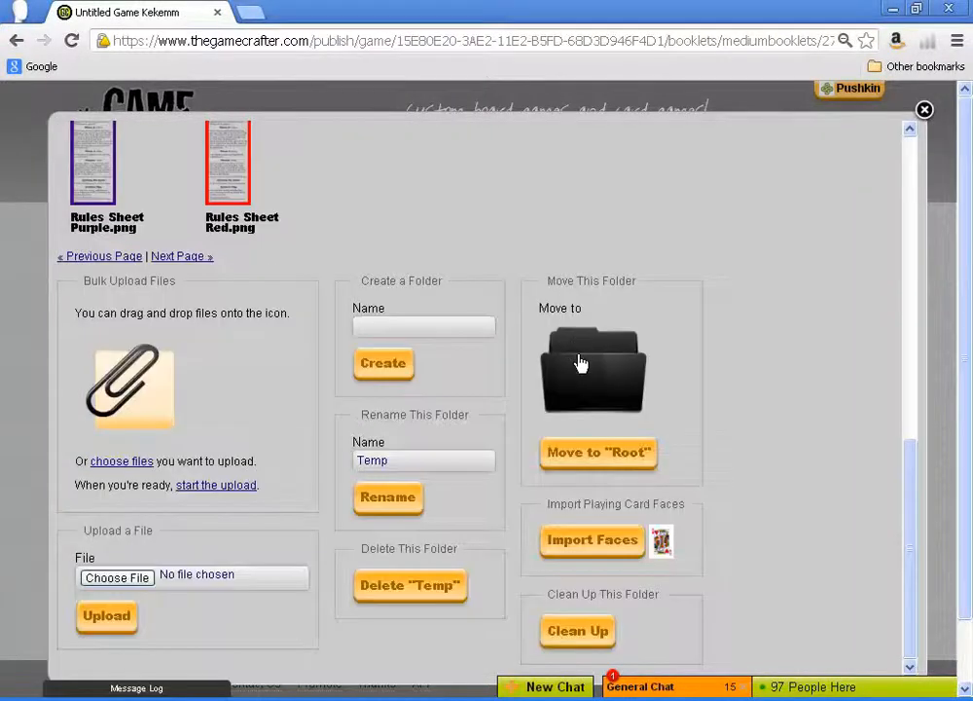
left_click_drag(580, 363, 721, 347)
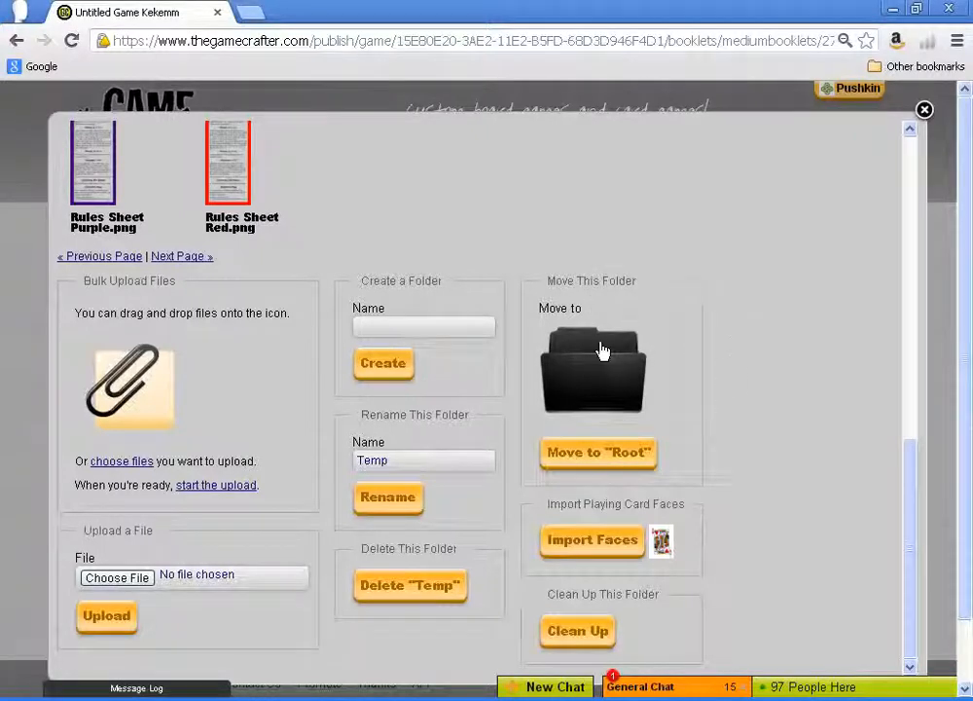
left_click(587, 461)
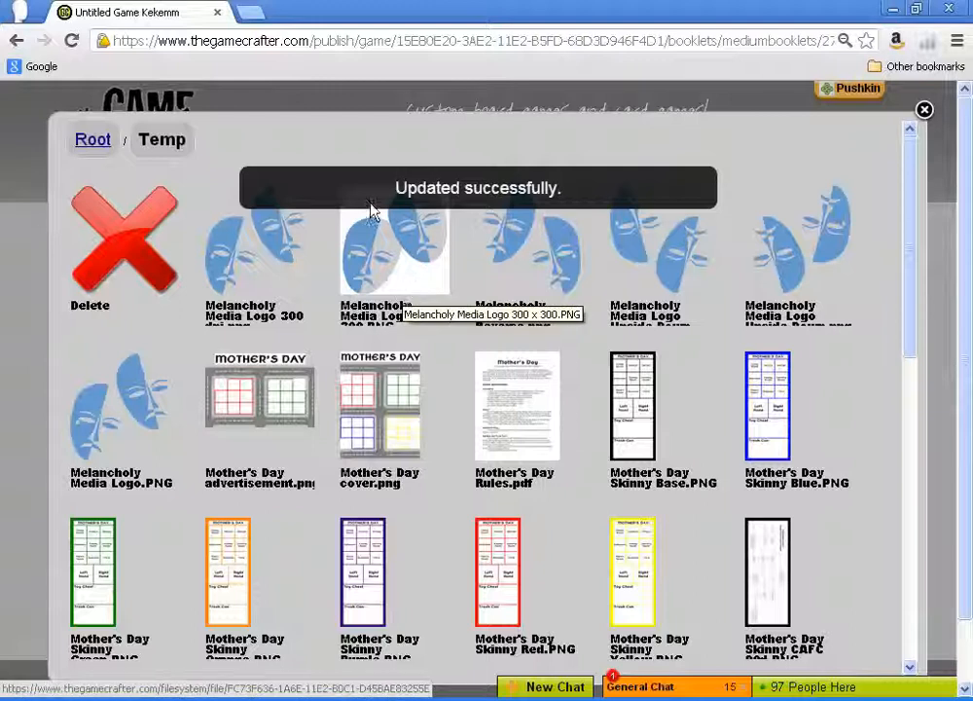
Open File Set B from Root and move that folder into the Temp folder
left_click(93, 142)
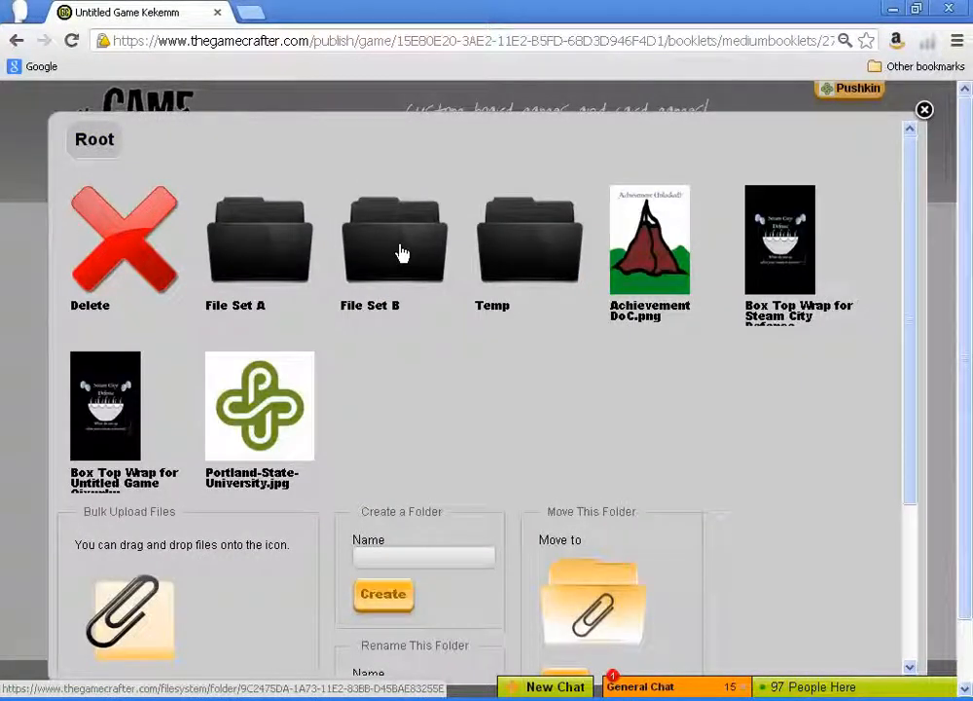
left_click(402, 253)
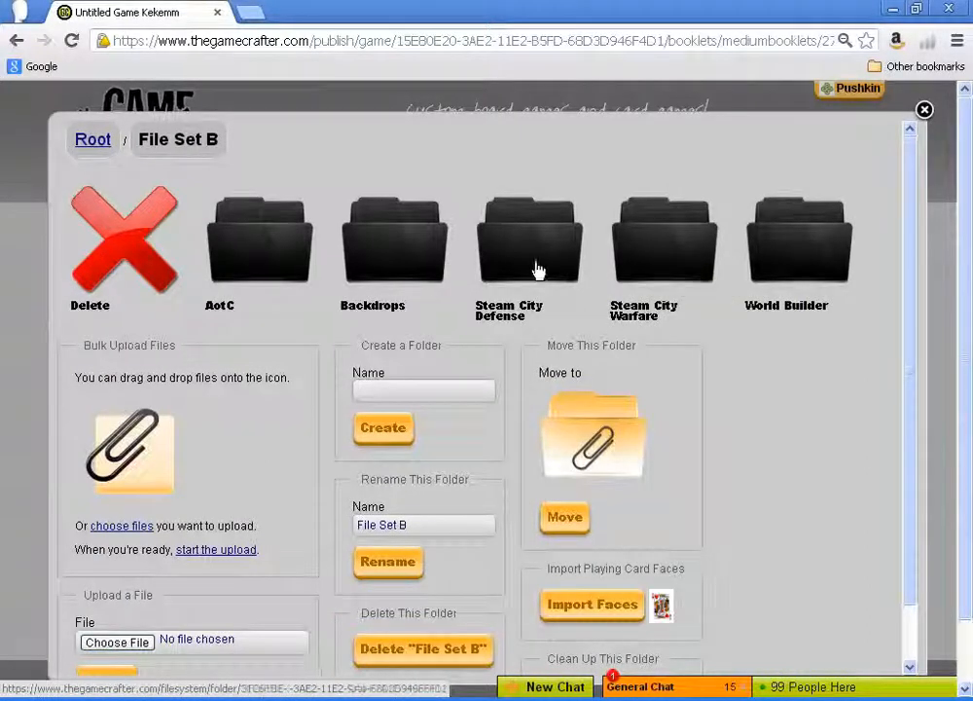
left_click(581, 435)
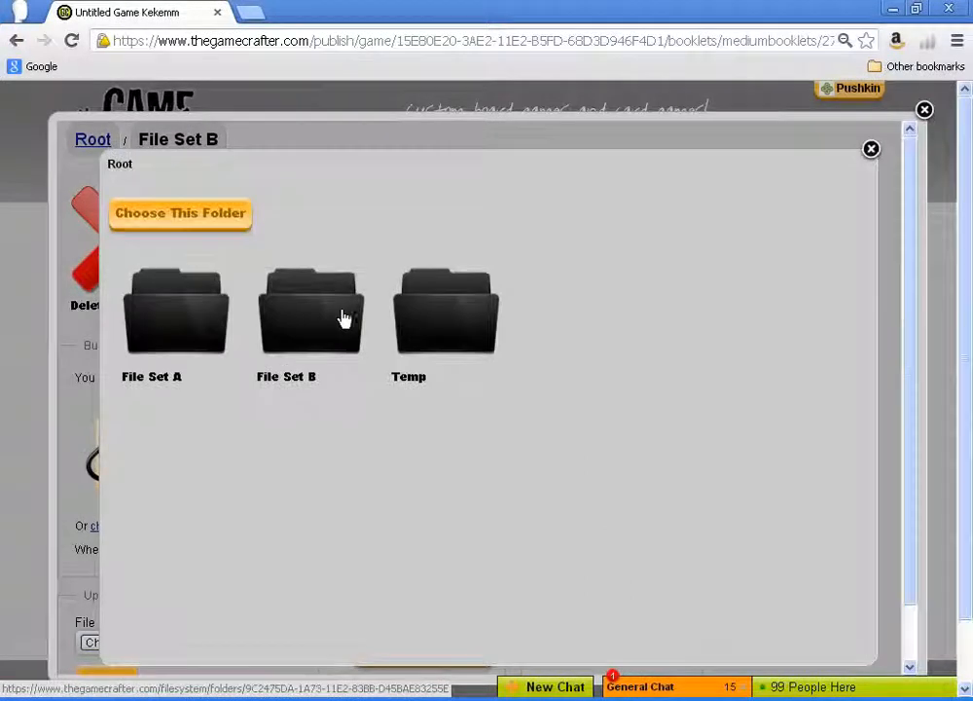
left_click(407, 318)
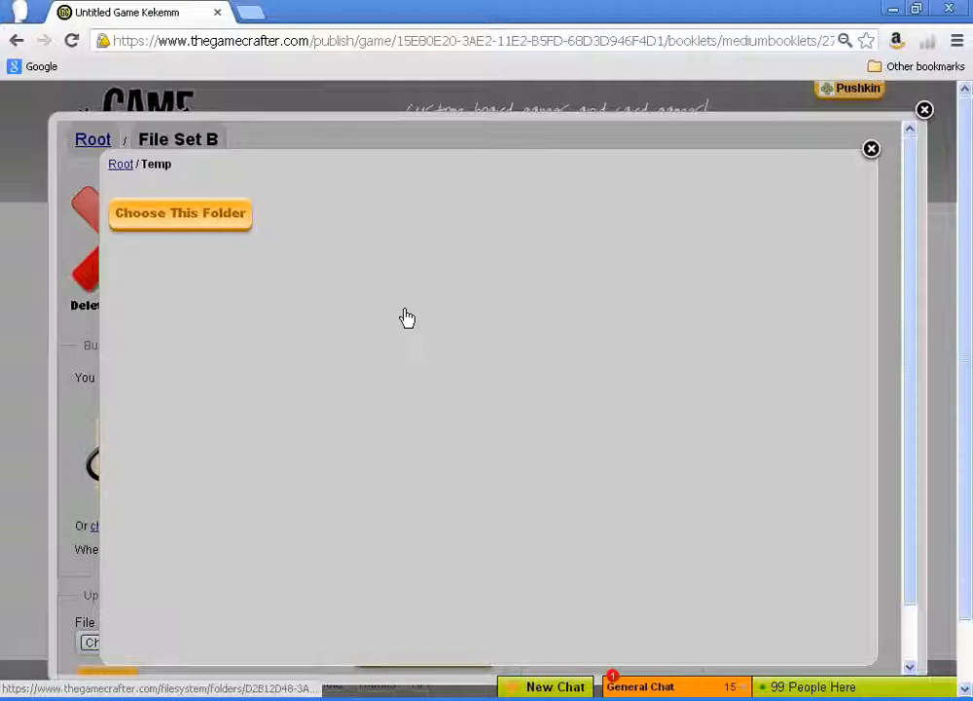
left_click(238, 225)
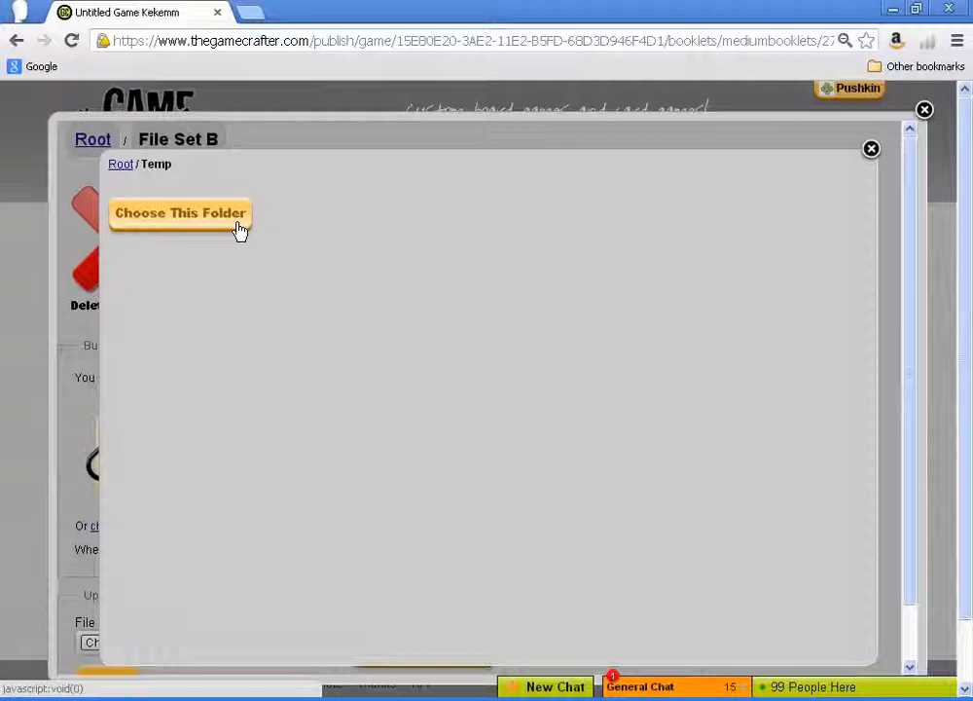
left_click(238, 227)
left_click(190, 222)
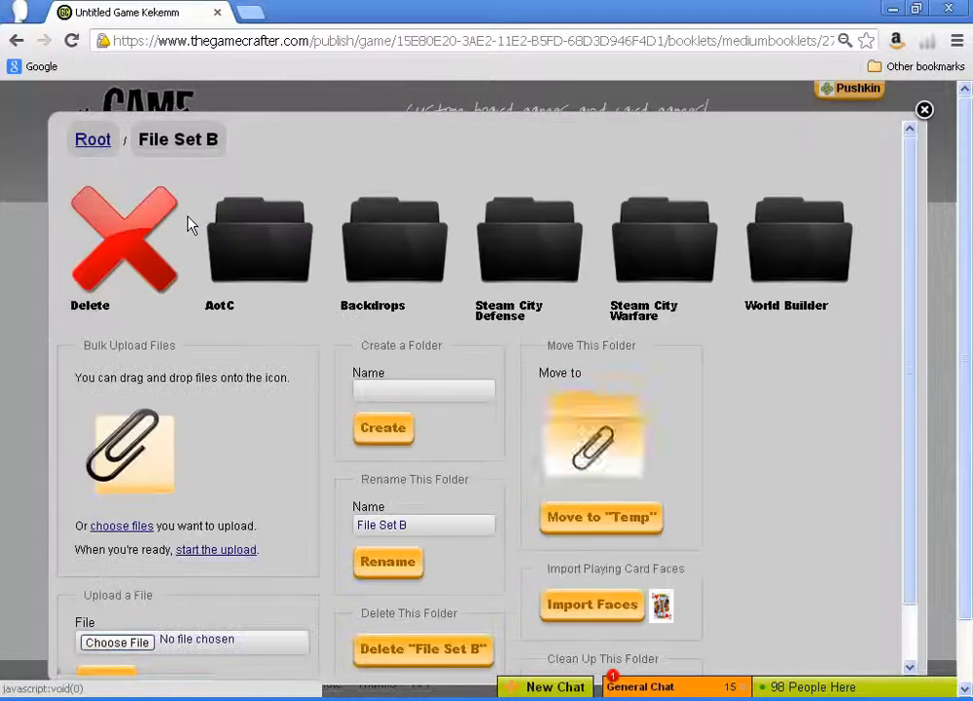
left_click(585, 531)
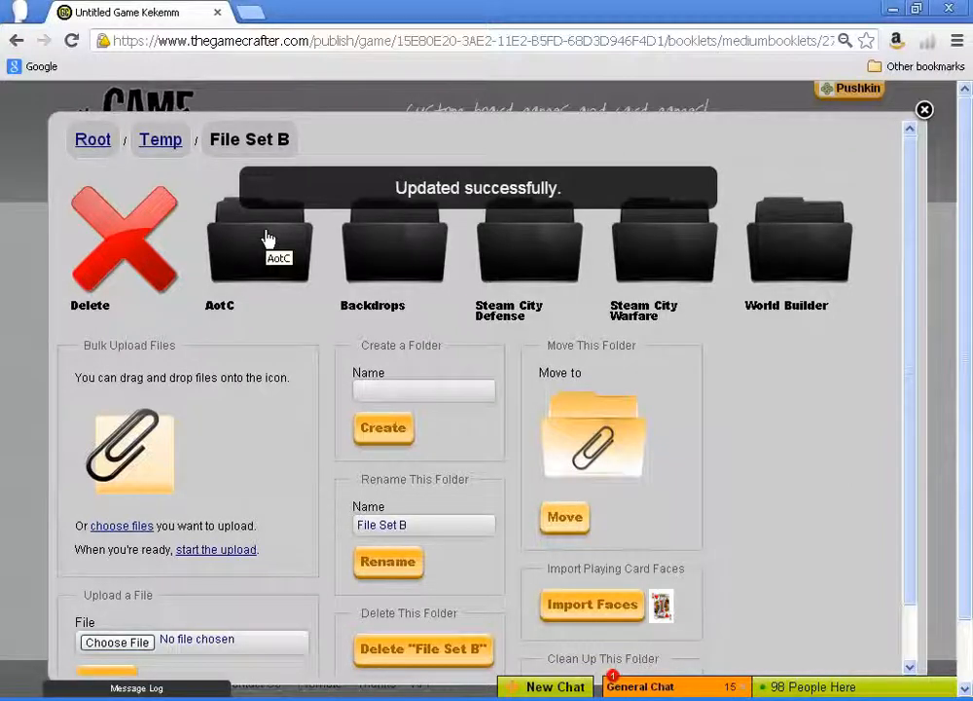
In Temp, move the listed files, from the Melancholy Media logos through Rules Sheet Red.png, into the File Set B folder
left_click(160, 142)
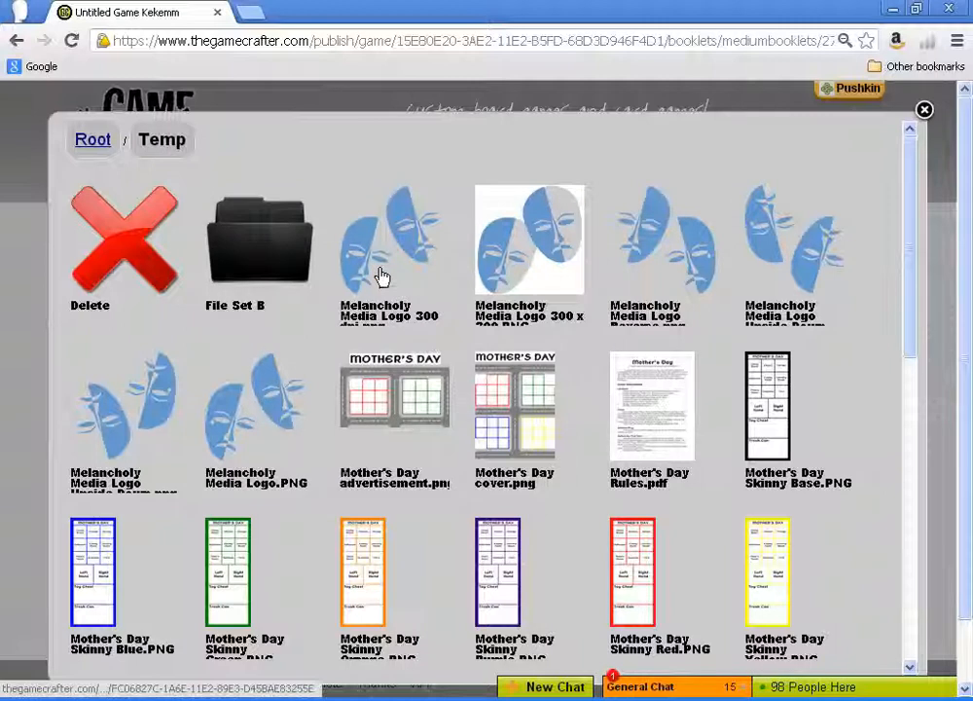
left_click_drag(381, 276, 273, 276)
left_click_drag(374, 275, 244, 276)
left_click_drag(374, 273, 289, 270)
left_click_drag(403, 281, 284, 279)
left_click_drag(385, 295, 291, 287)
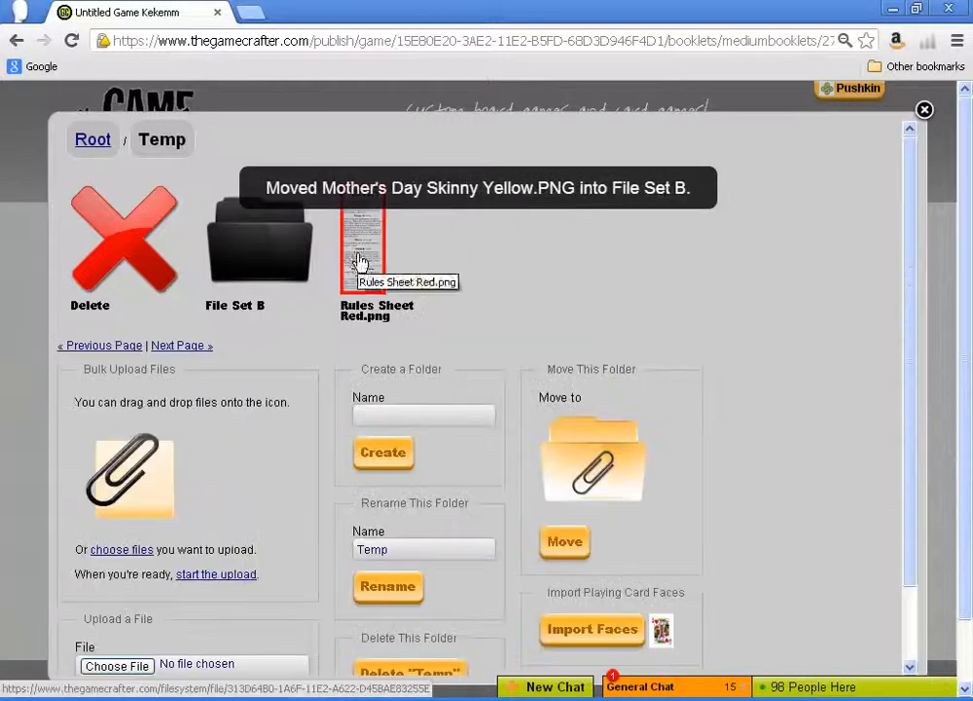
left_click_drag(360, 261, 256, 261)
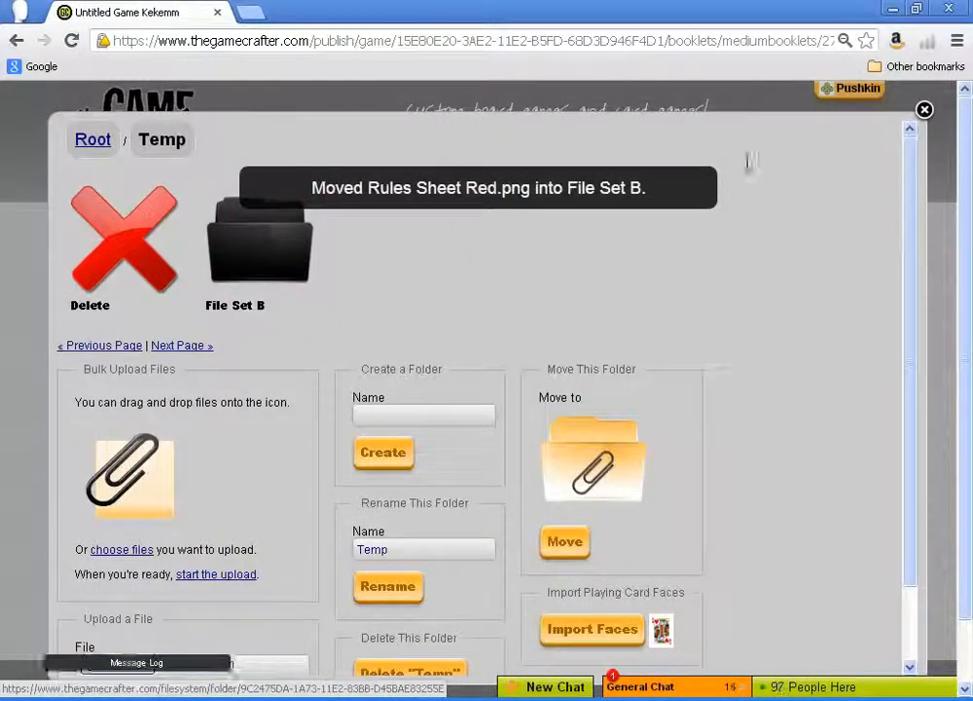
Reload the Temp file listing and move Rules Sheet Yellow.png, Rules Sheet.png, skinny-mat.png and spinnermat.png into File Set B
left_click(924, 111)
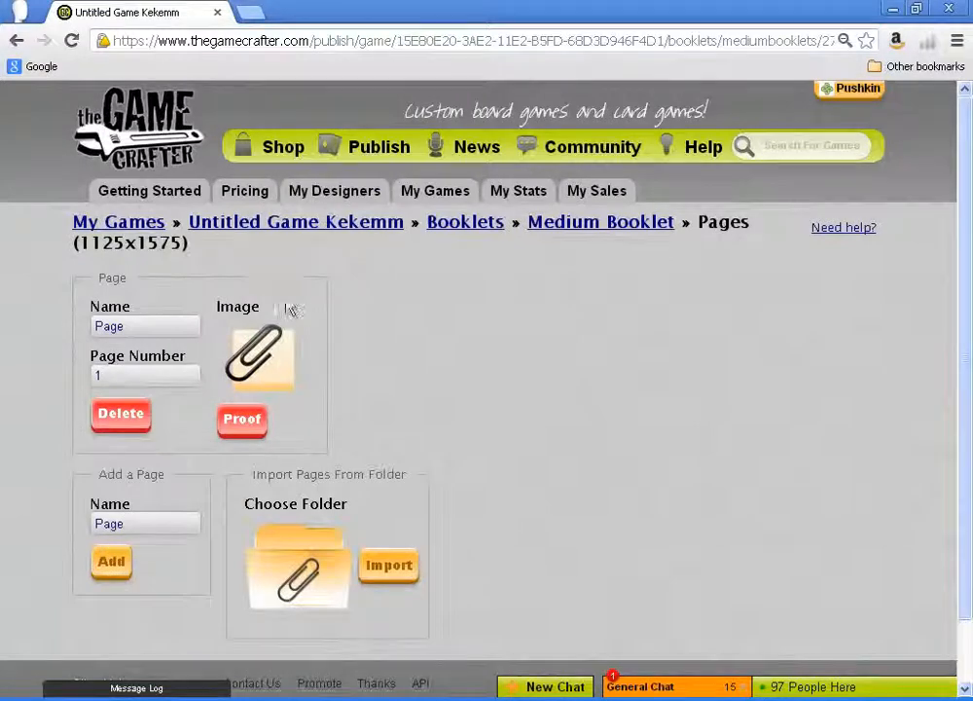
left_click(282, 342)
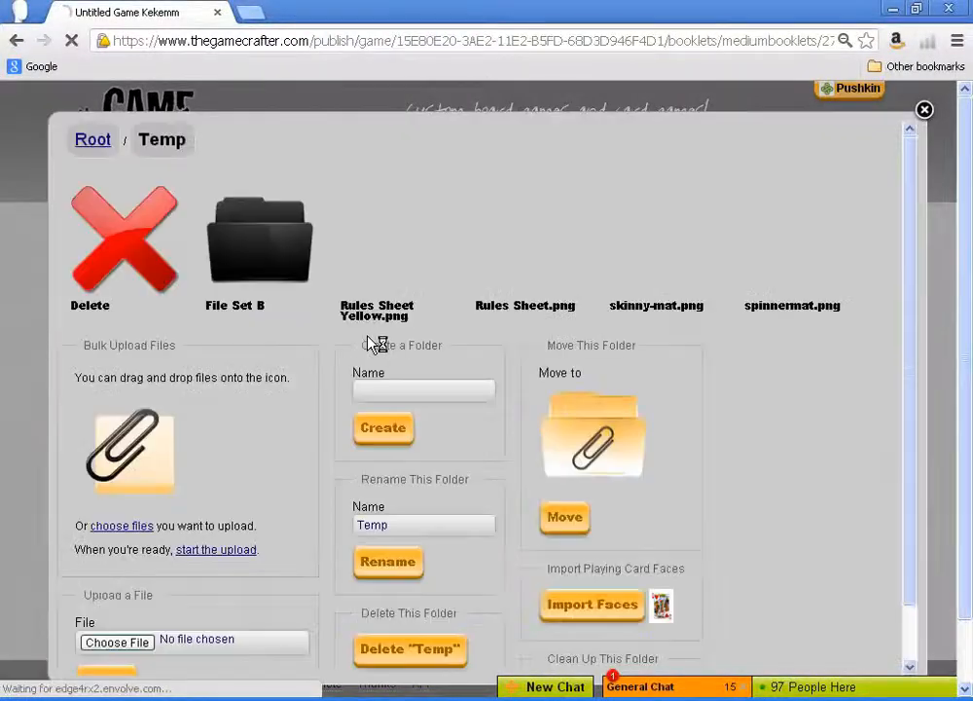
left_click_drag(374, 235, 307, 251)
left_click_drag(381, 249, 273, 255)
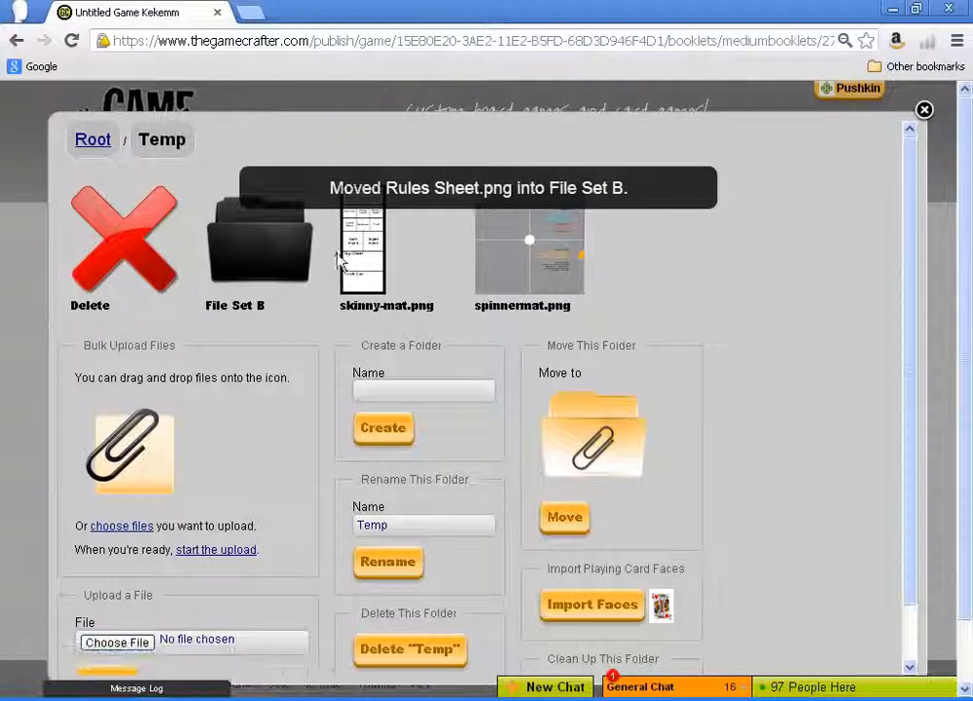
left_click_drag(345, 254, 266, 254)
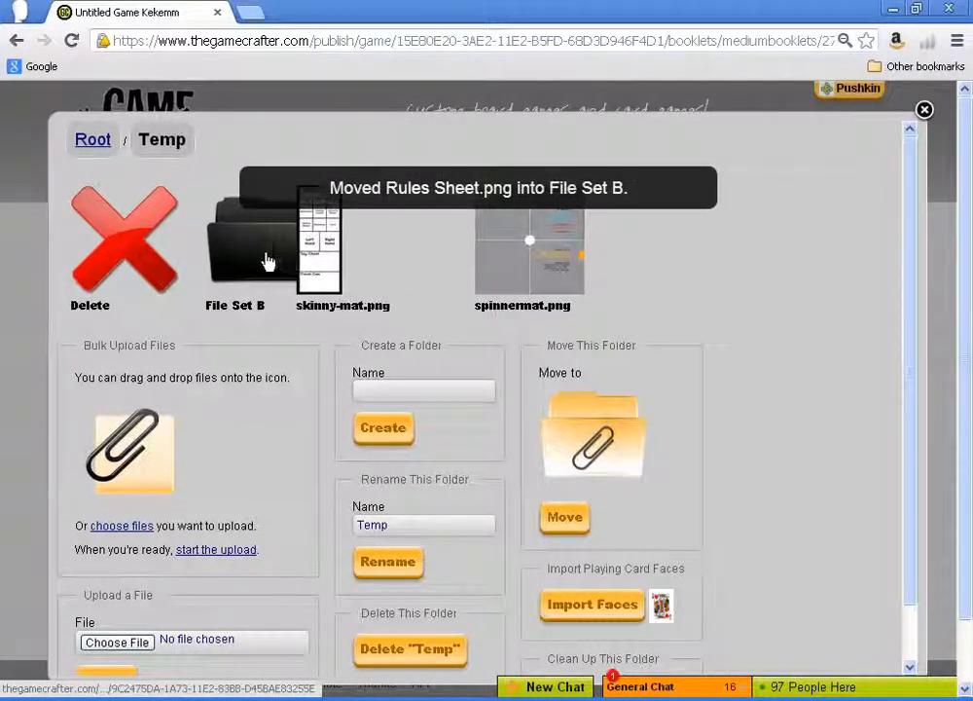
left_click_drag(358, 268, 274, 267)
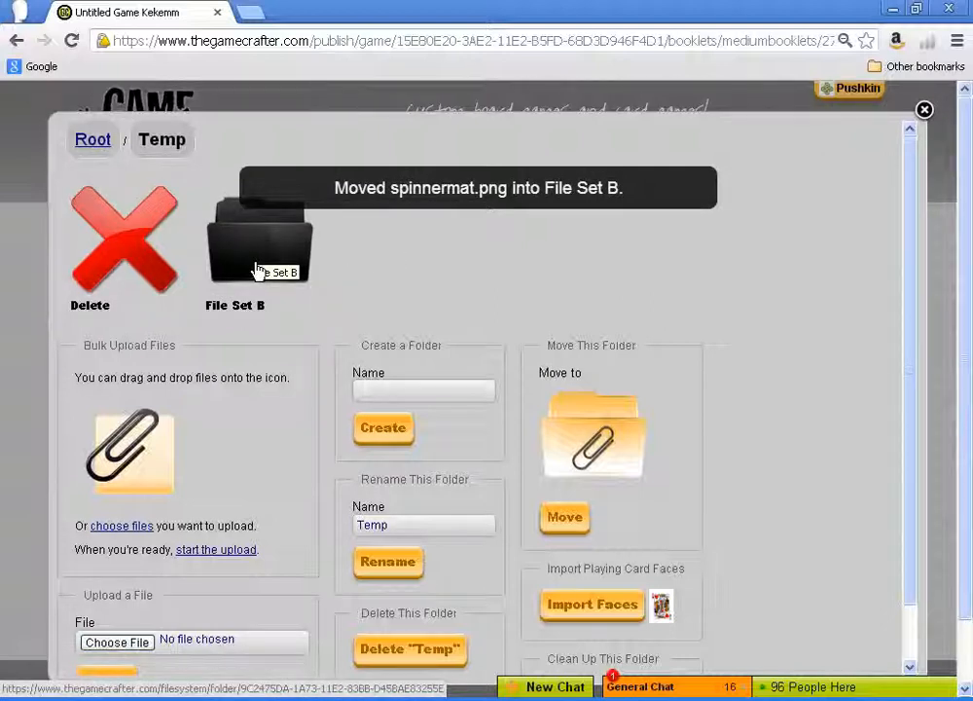
Open File Set B inside Temp and move the folder back to Root
left_click(316, 277)
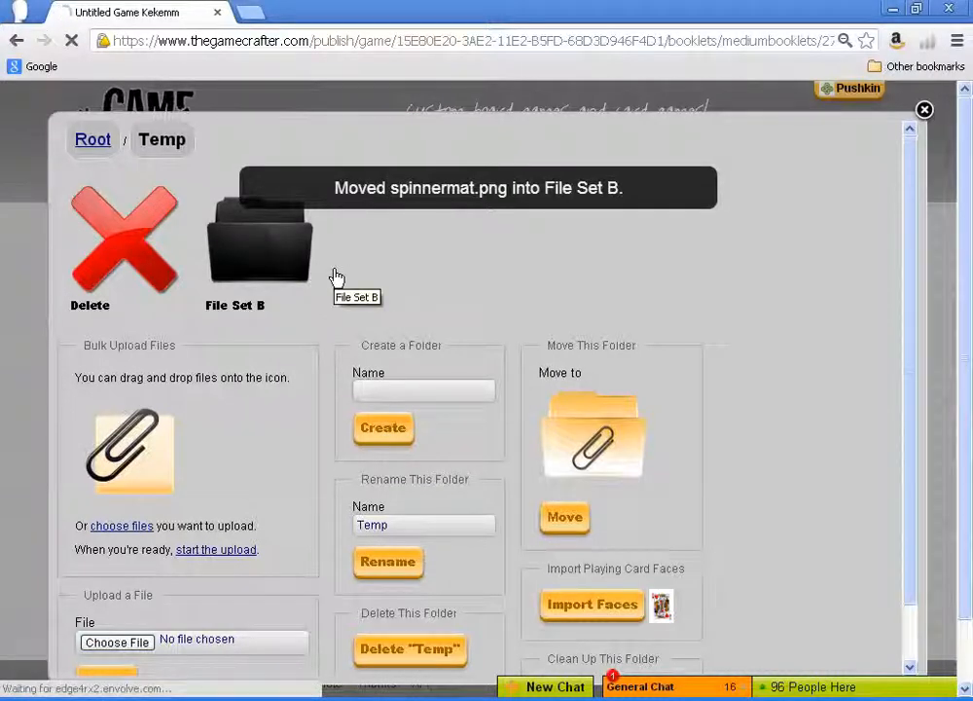
left_click(311, 272)
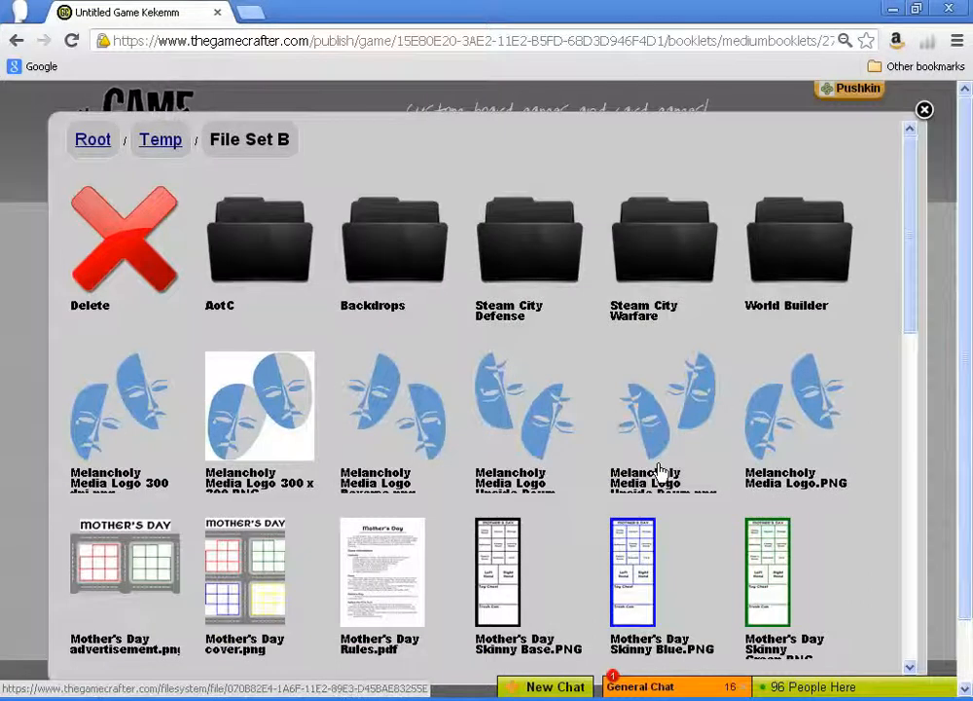
scroll(660, 472, "down", 10)
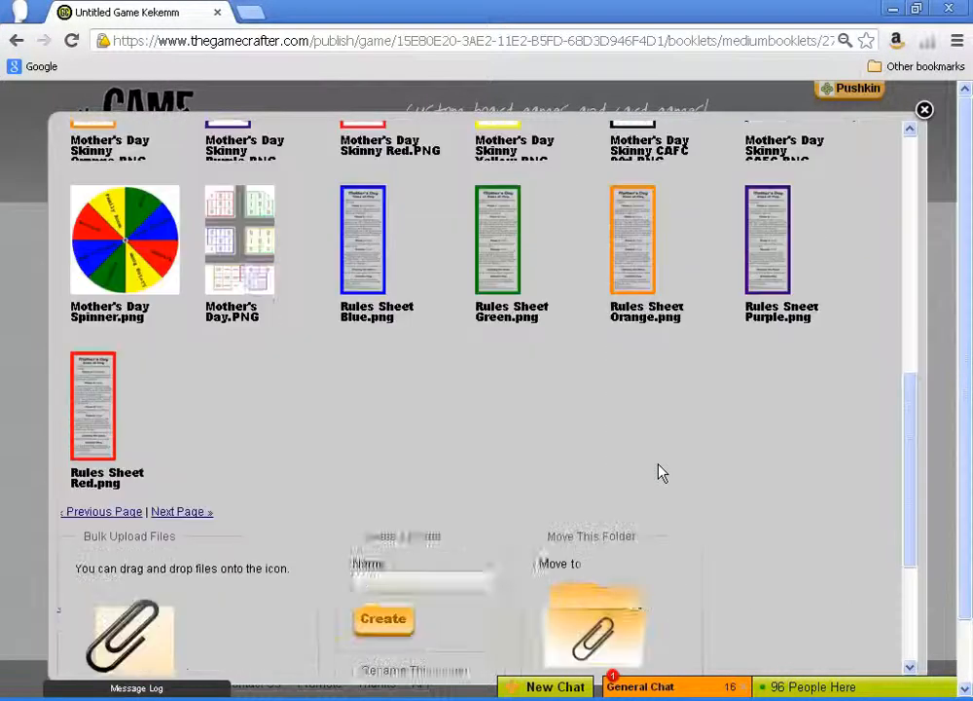
left_click(580, 506)
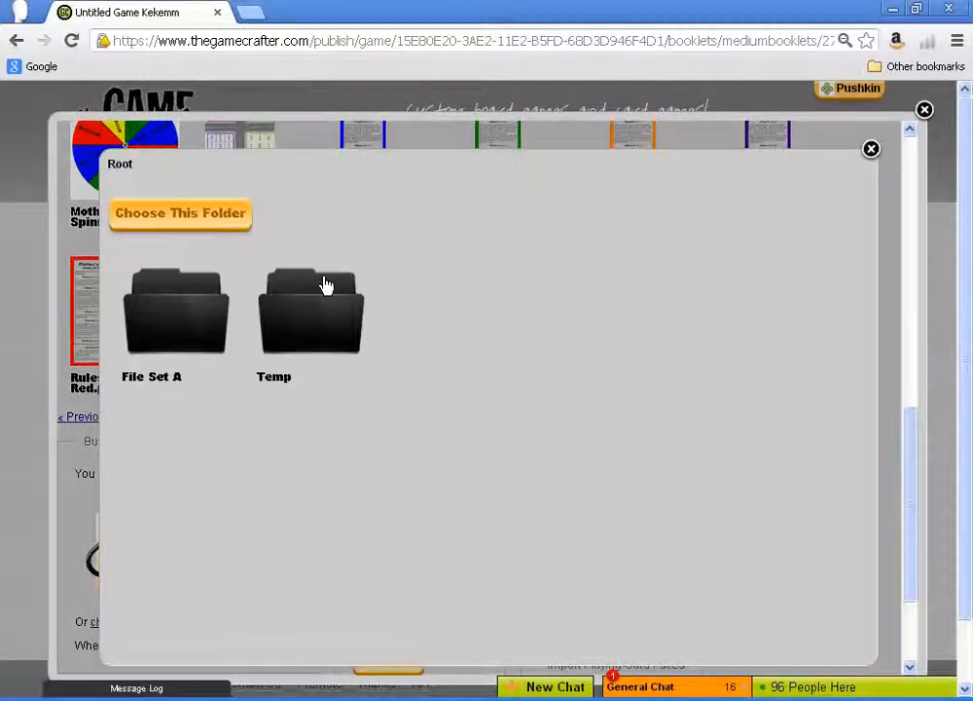
left_click(191, 225)
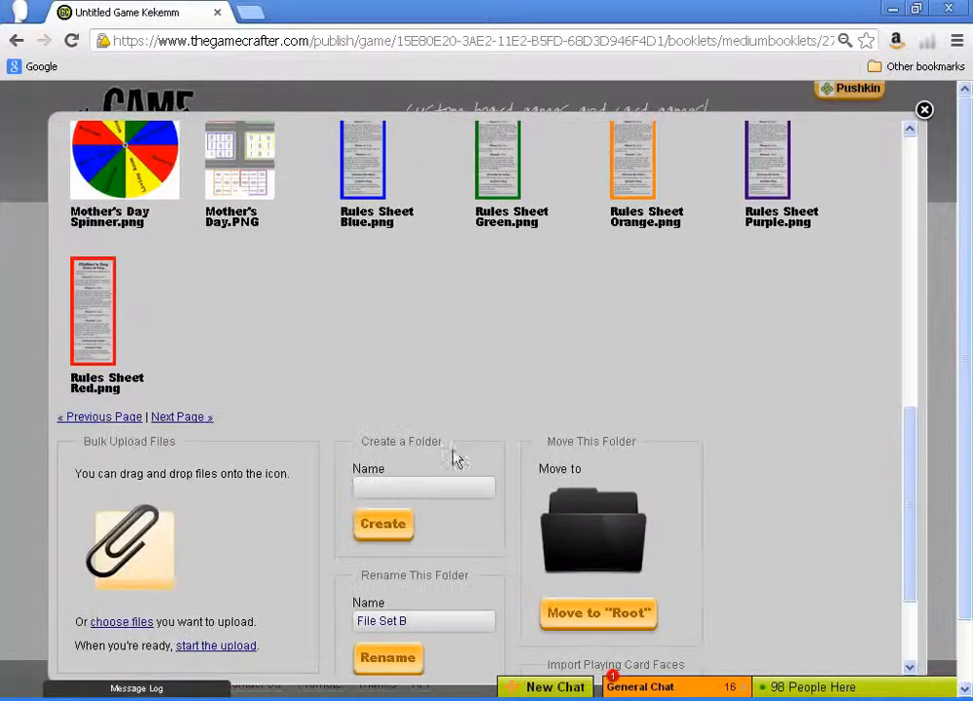
left_click(596, 619)
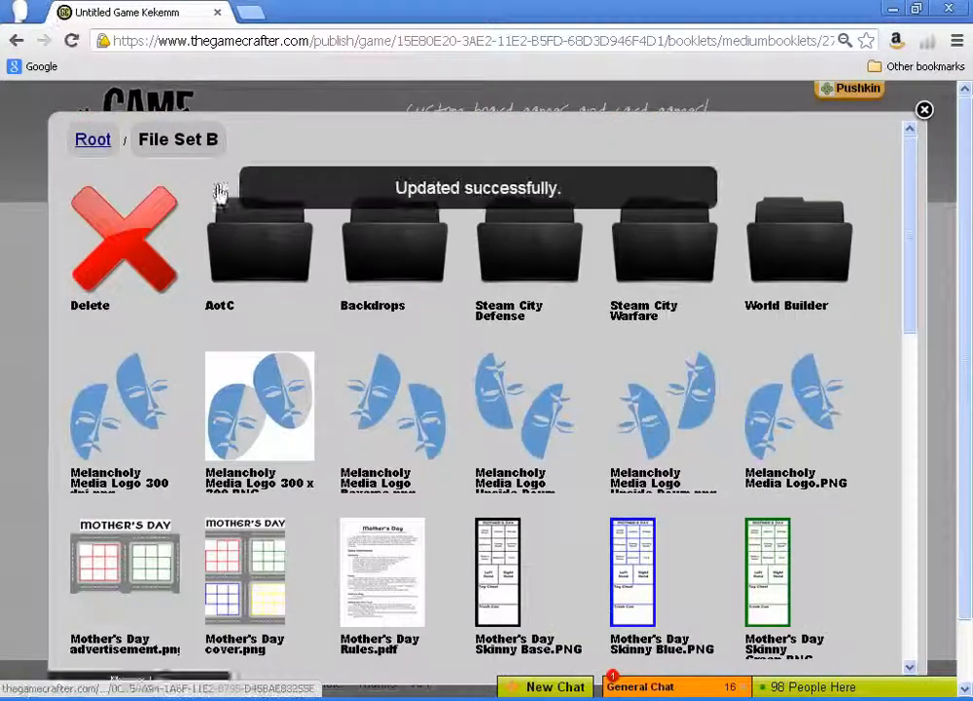
Return to Root, open the emptied Temp folder and delete it, confirming the deletion
left_click(95, 139)
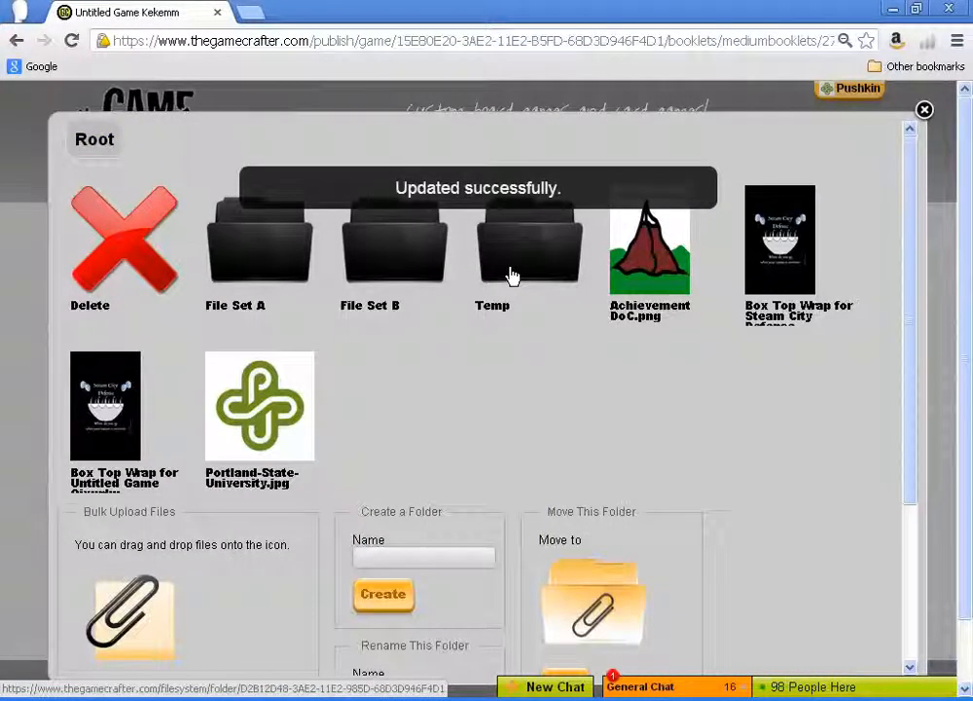
mouse_move(514, 278)
left_mouse_down()
mouse_move(239, 288)
mouse_move(95, 279)
mouse_move(137, 315)
mouse_move(434, 308)
mouse_move(491, 272)
mouse_move(499, 277)
left_mouse_up()
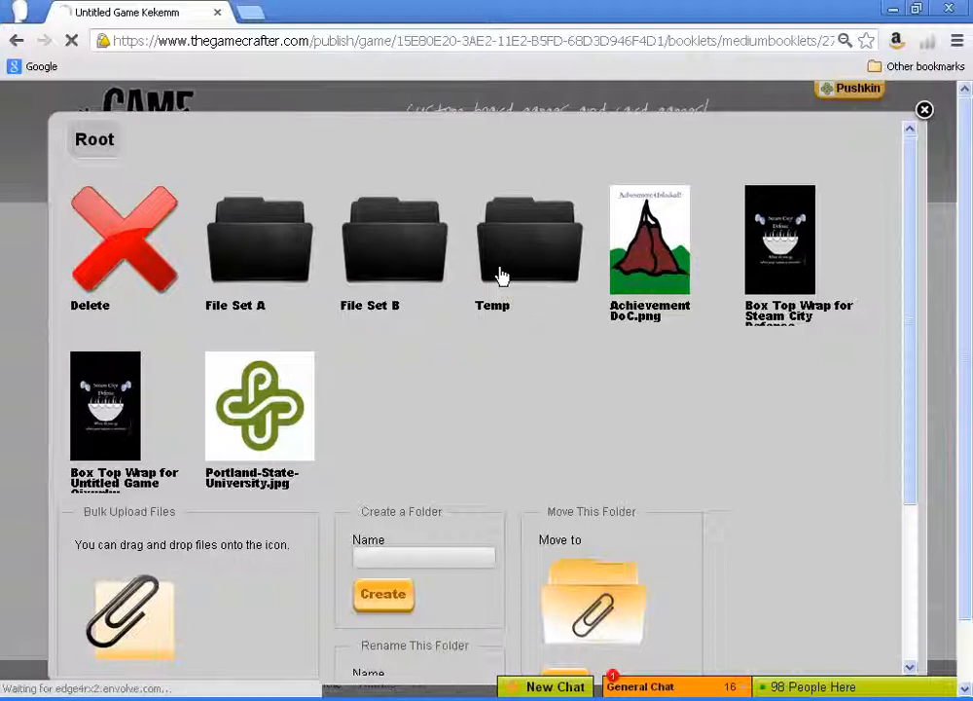
left_click(501, 276)
scroll(503, 276, "down", 3)
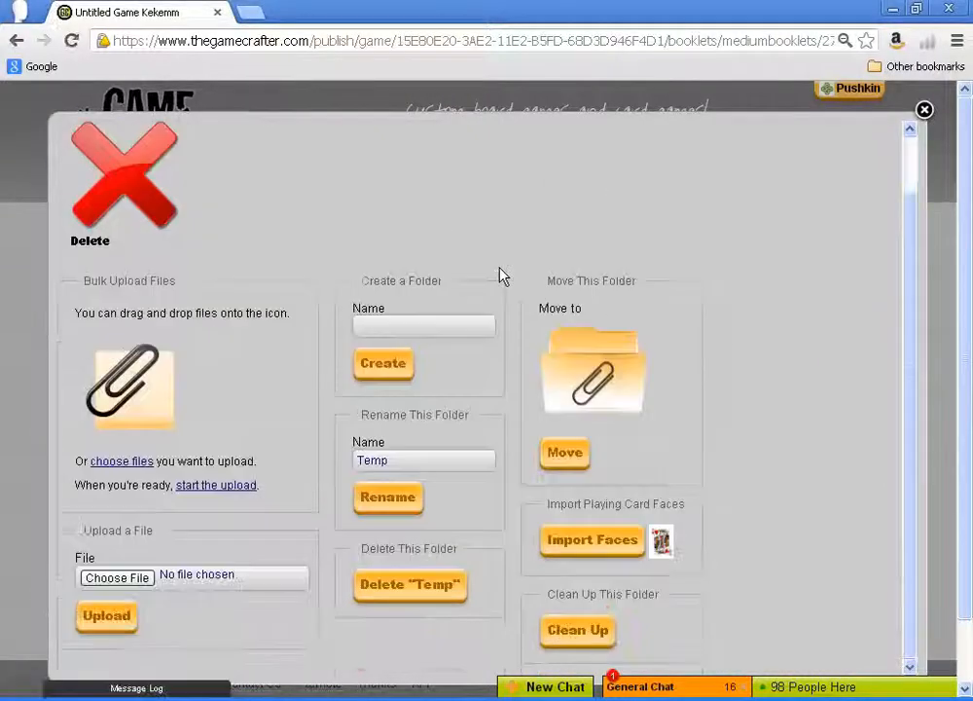
left_click(431, 586)
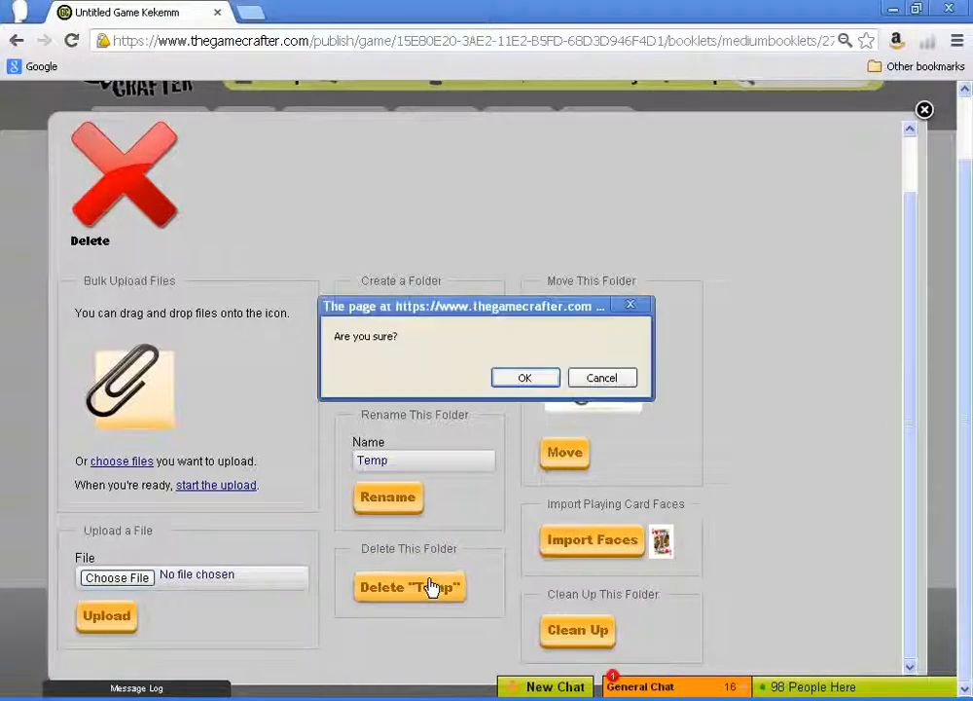
left_click(507, 385)
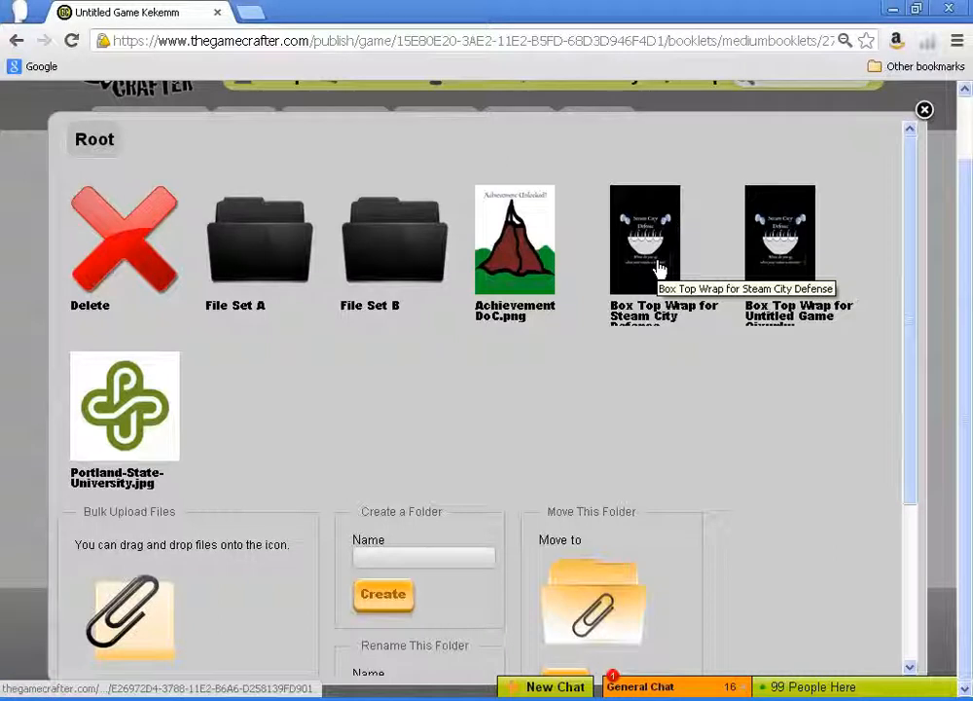
Move both Box Top Wrap files from Root into File Set B and open that folder
left_click_drag(658, 268, 430, 278)
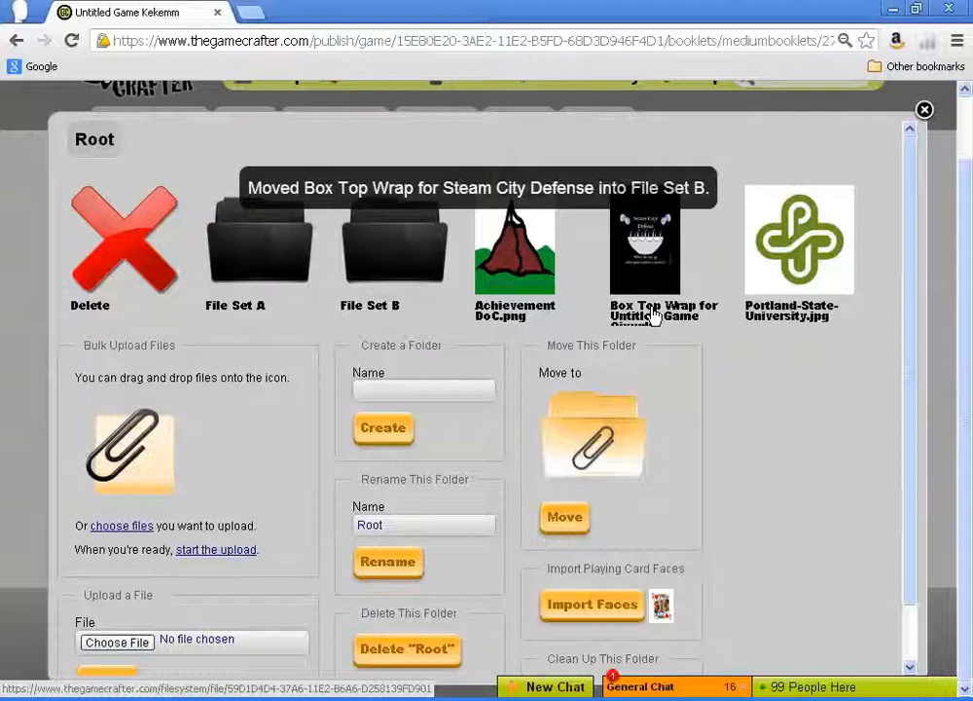
left_click_drag(637, 282, 408, 276)
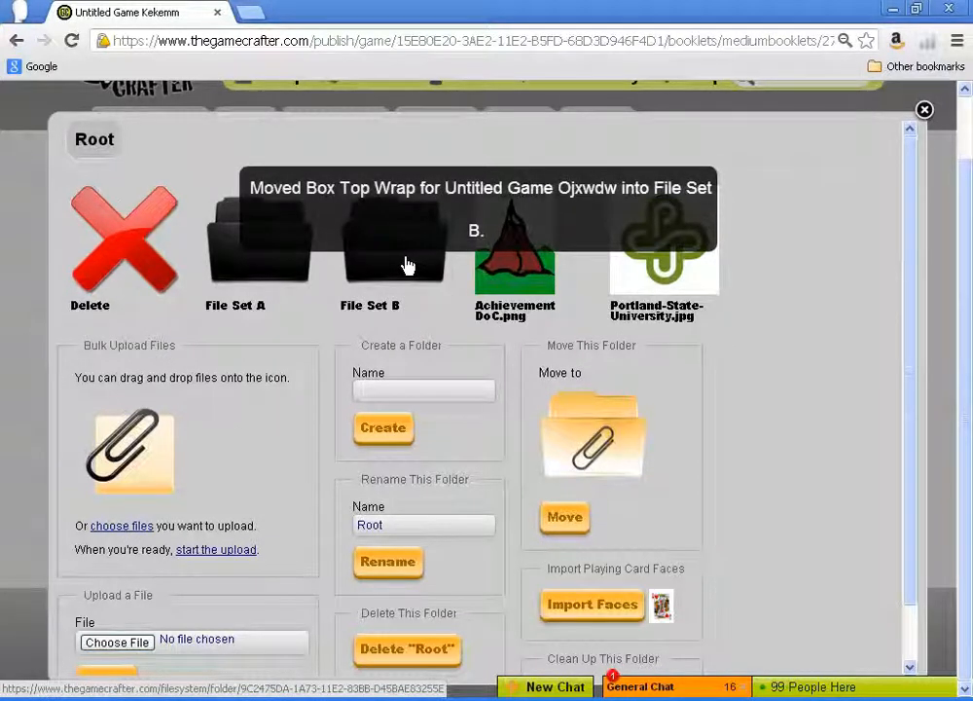
left_click(398, 276)
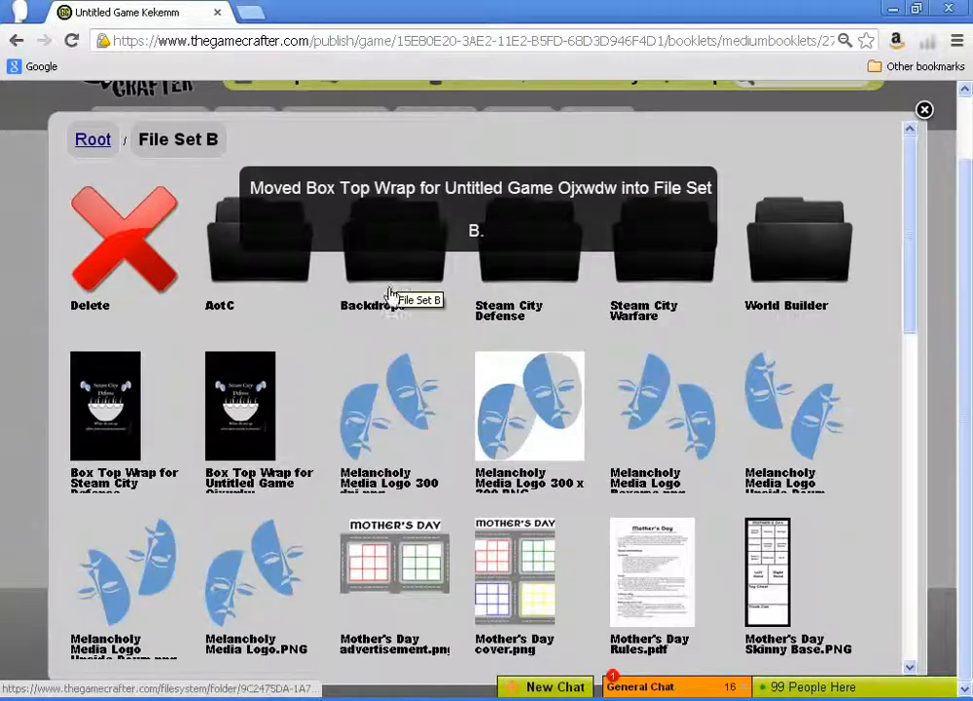
Move both Box Top Wrap files from File Set B into its Steam City Defense folder and open that folder
left_click_drag(252, 404, 550, 250)
left_click_drag(105, 409, 526, 261)
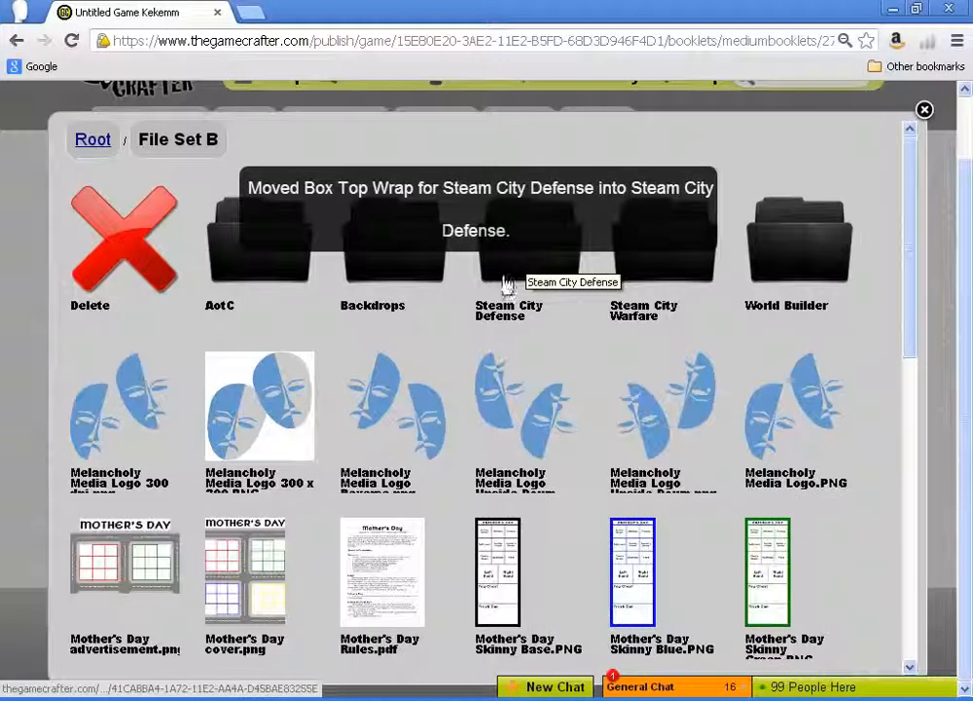
left_click(526, 255)
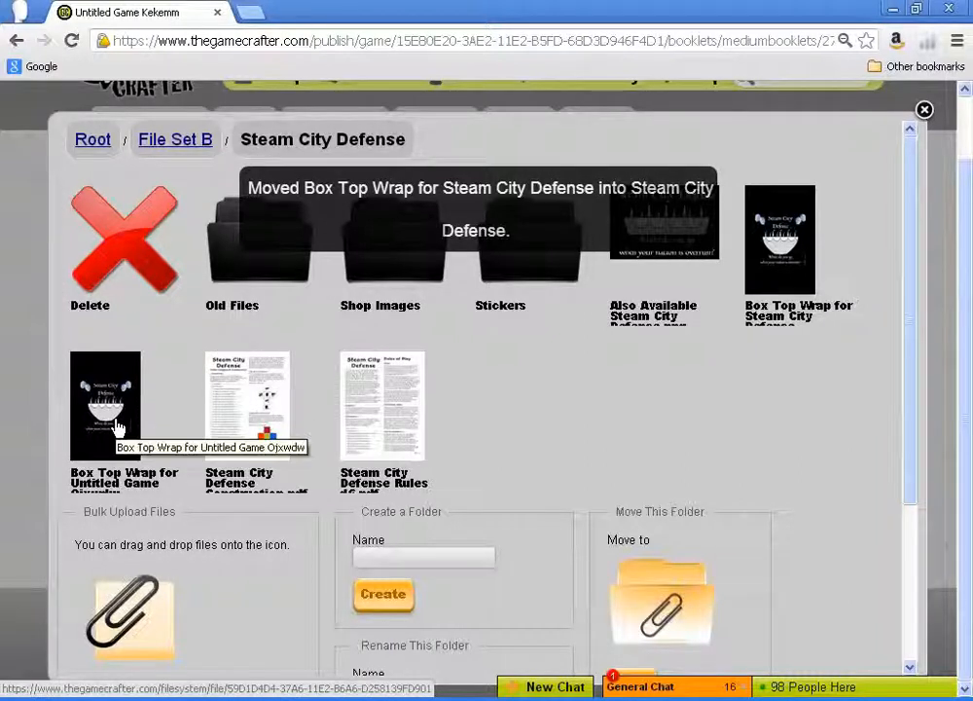
Move the Untitled Game Box Top Wrap into the Stickers folder and the Steam City Defense Box Top Wrap into Old Files
left_click_drag(116, 428, 533, 272)
left_click_drag(766, 256, 255, 266)
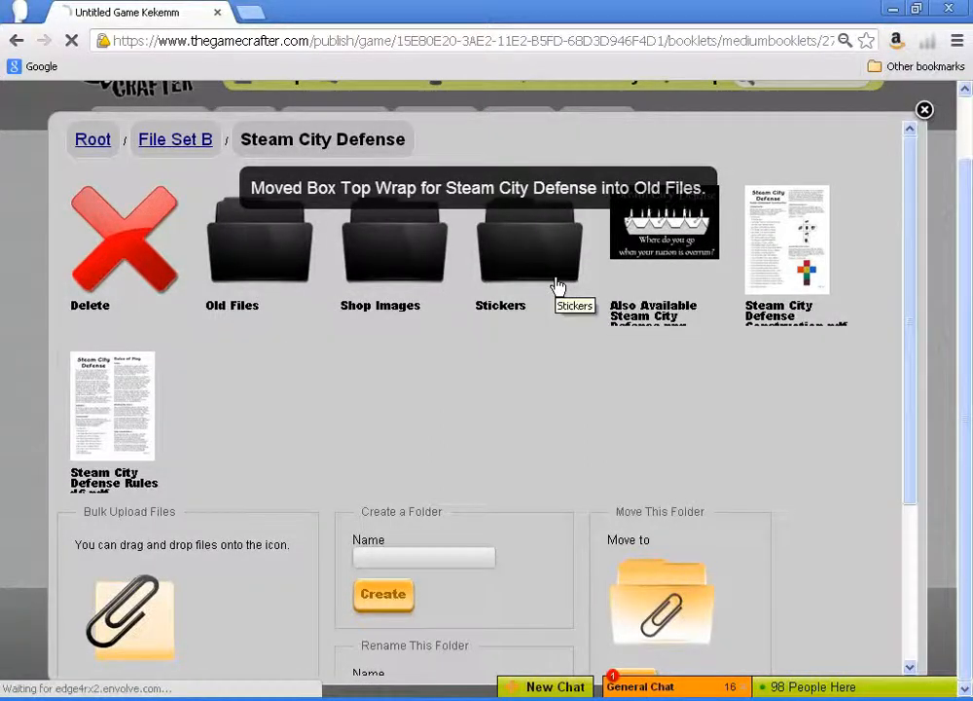
Open the Stickers folder and move its Untitled Game Box Top Wrap file straight back to Root
left_click(557, 285)
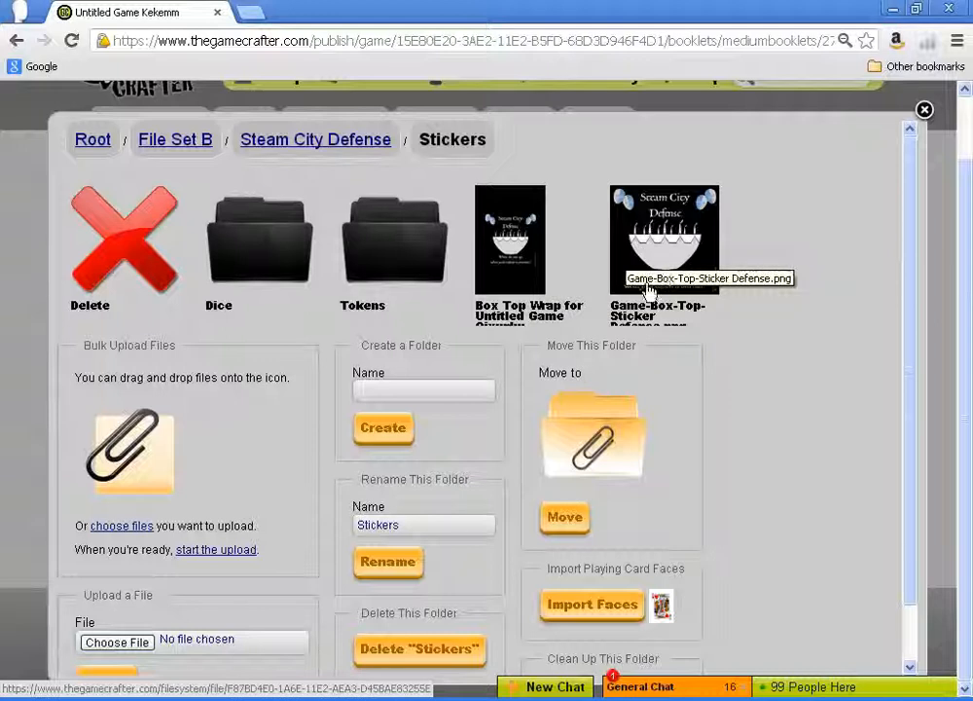
left_click_drag(532, 294, 95, 147)
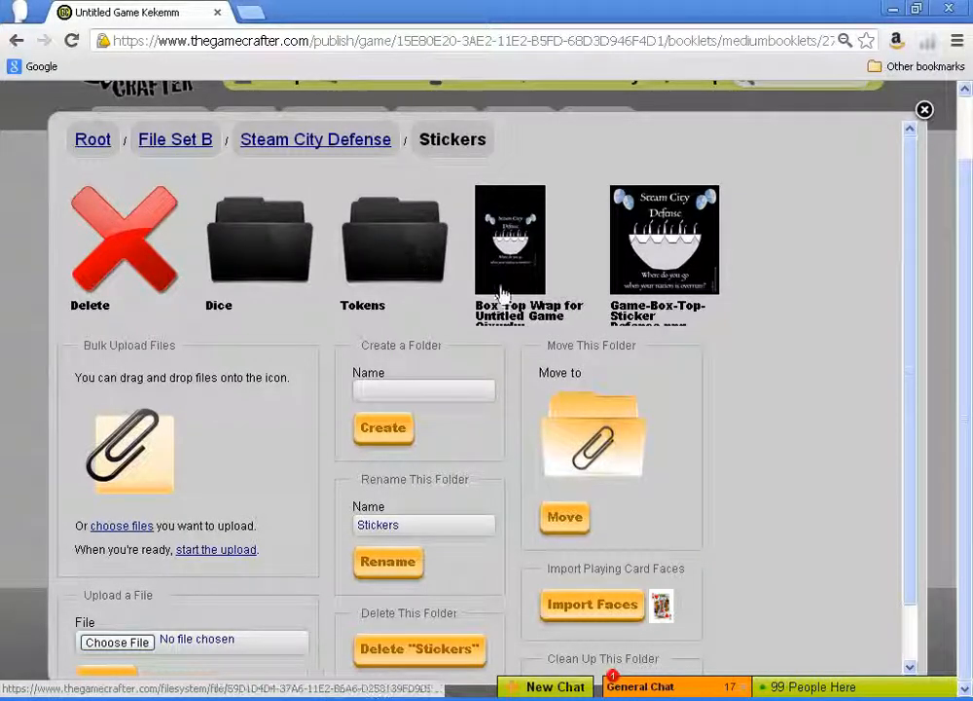
left_click_drag(505, 279, 87, 144)
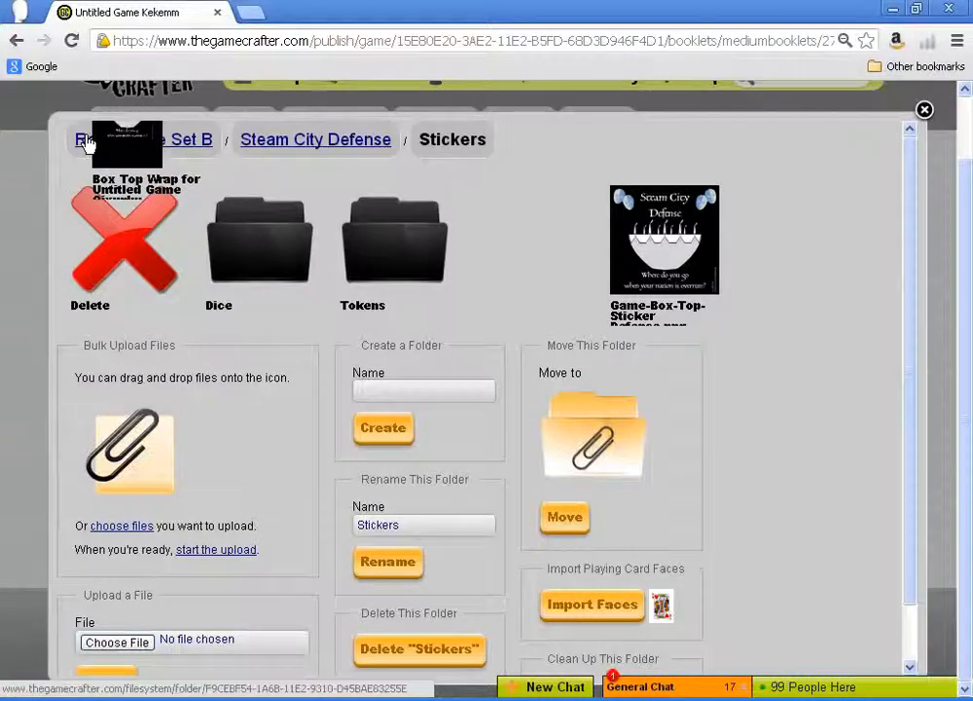
left_click_drag(516, 268, 101, 157)
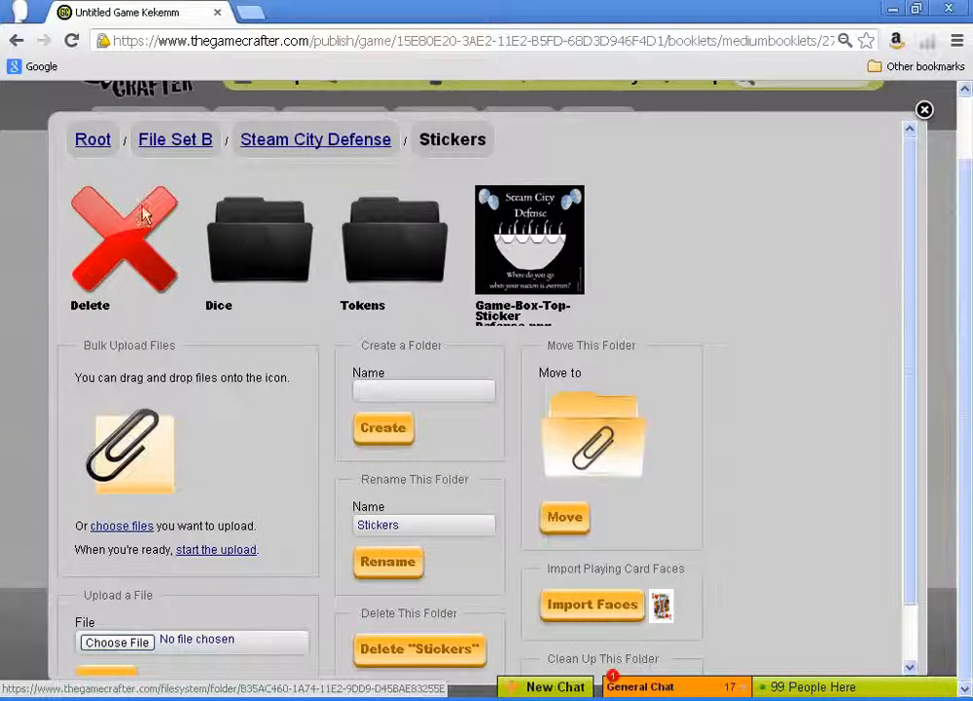
Move the Box Top Wrap file from Steam City Defense's Old Files folder to Root and return to Root
left_click(308, 158)
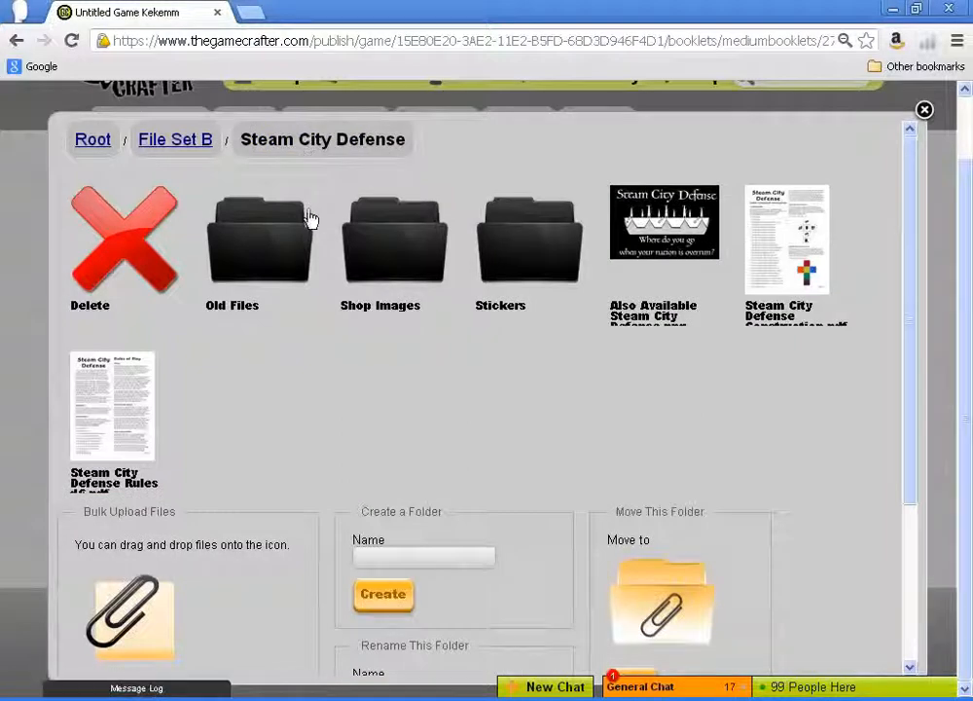
left_click(294, 267)
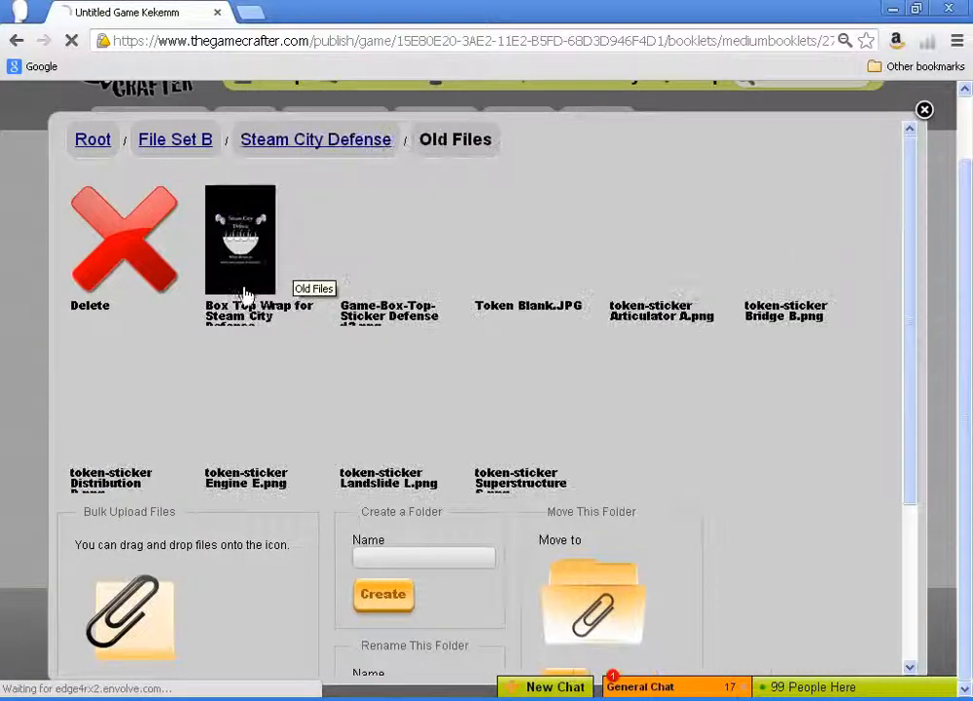
left_click_drag(251, 277, 97, 148)
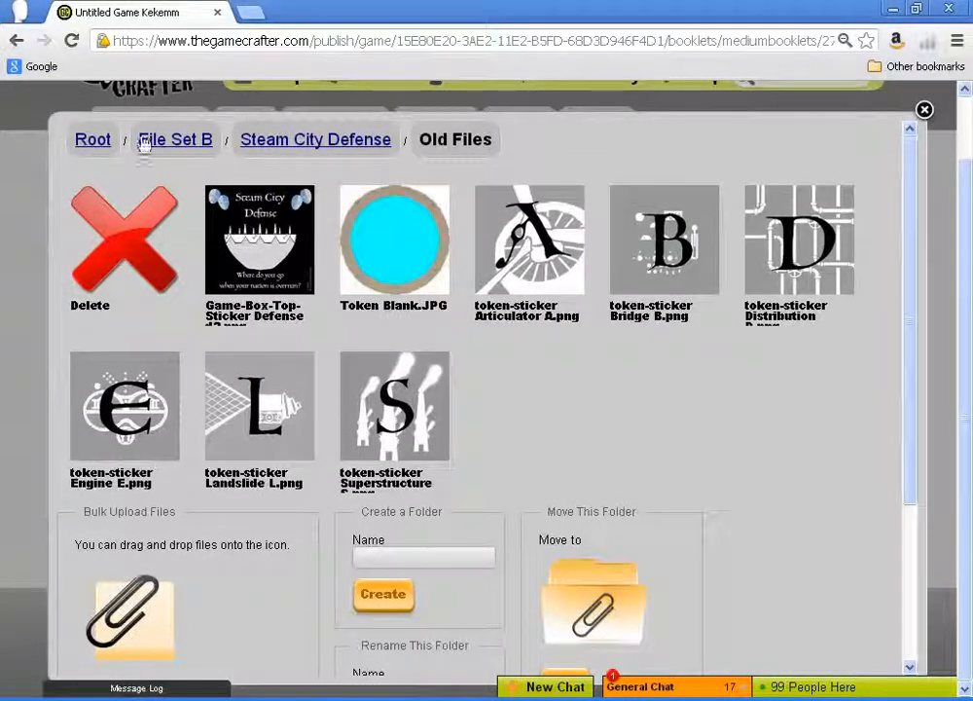
left_click(94, 139)
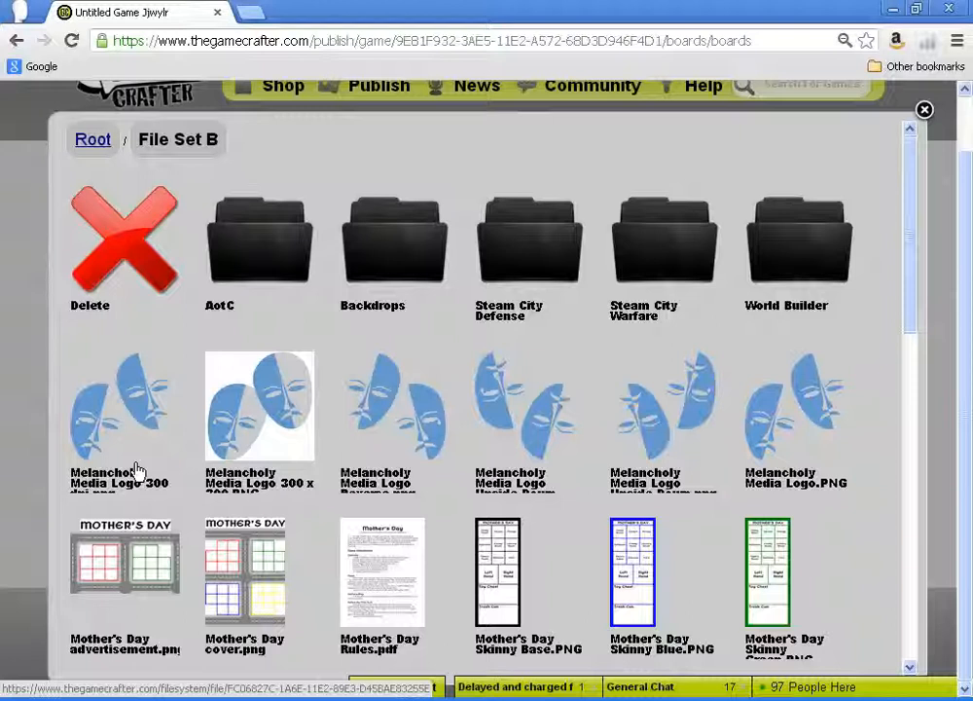
Look through the Mother's Day and Rules Sheet files stored in File Set B
scroll(136, 472, "down", 6)
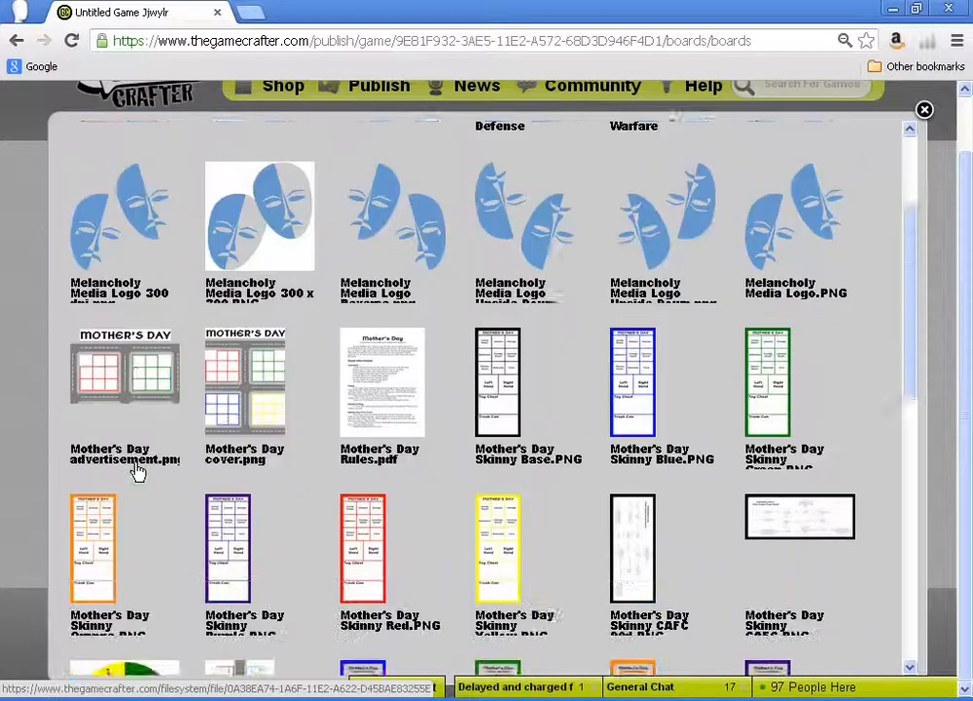
scroll(136, 471, "down", 1)
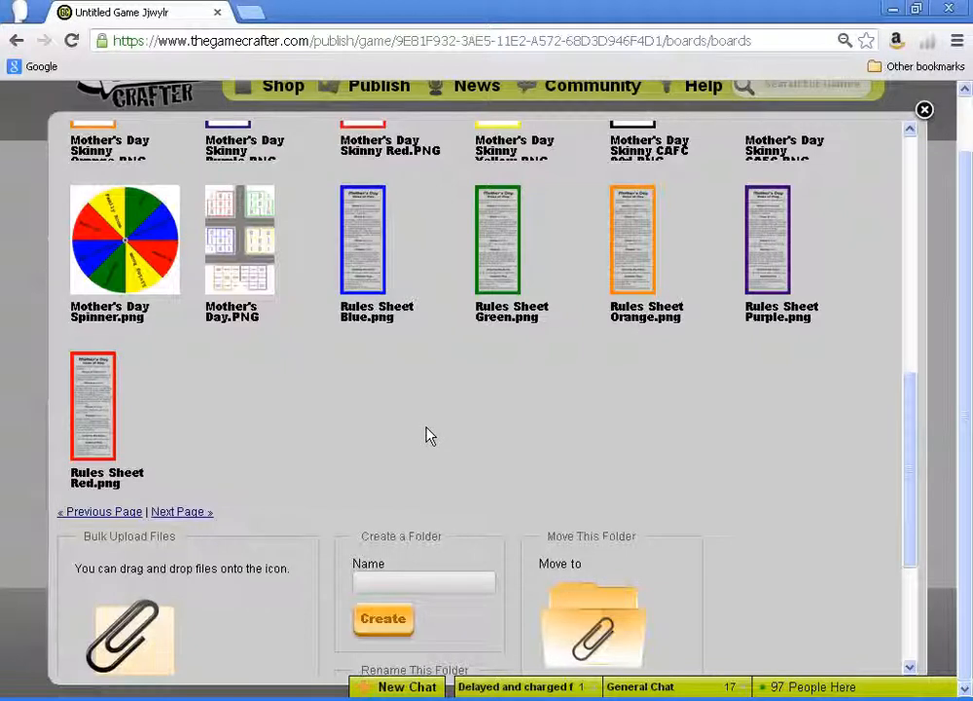
scroll(426, 436, "up", 1)
scroll(426, 436, "up", 2)
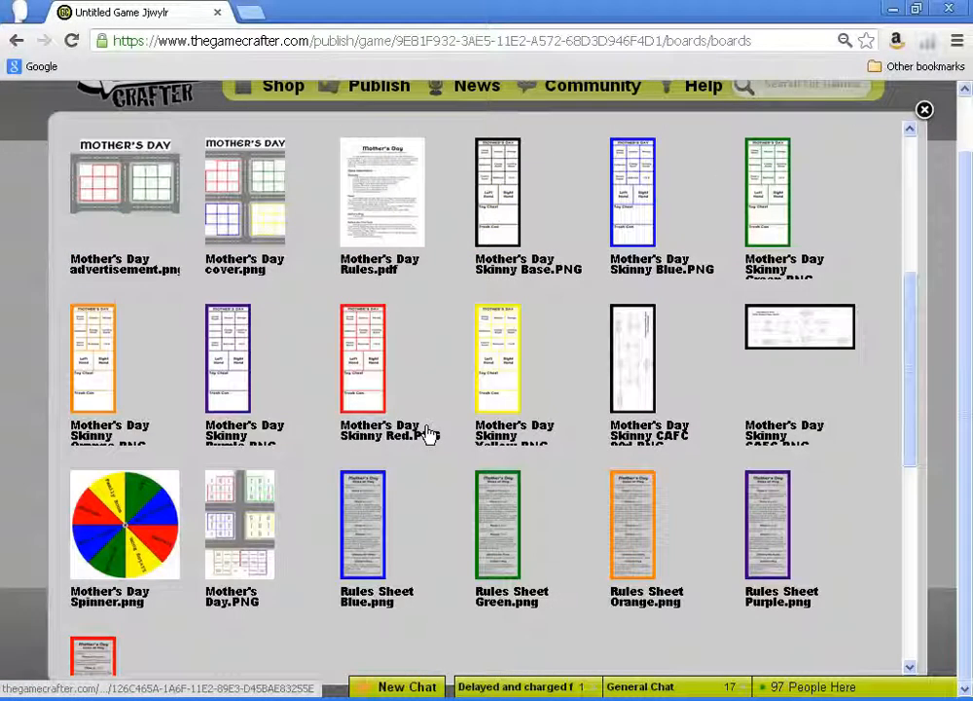